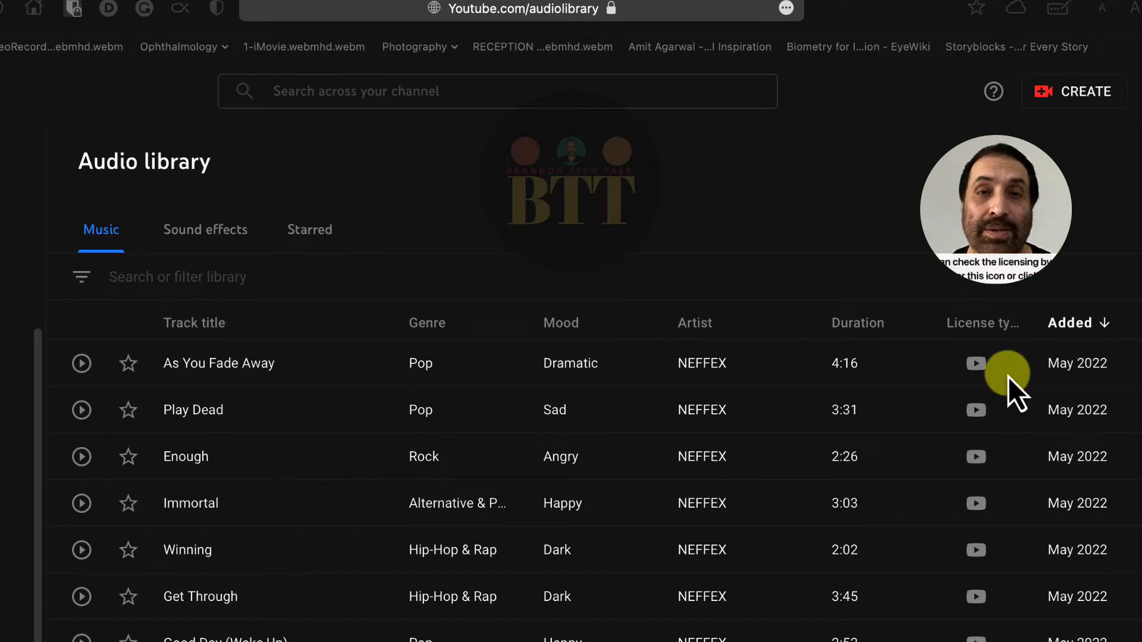
Preview the track "As You Fade Away" by NEFFEX in the Audio library and download it
mouse_move(976, 371)
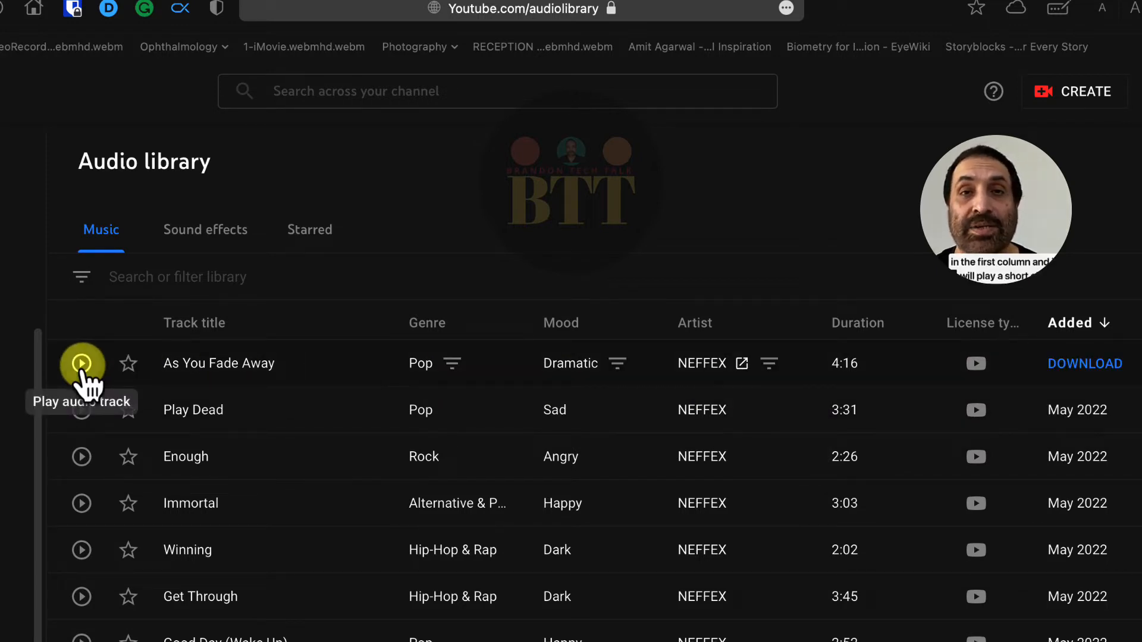
click(82, 370)
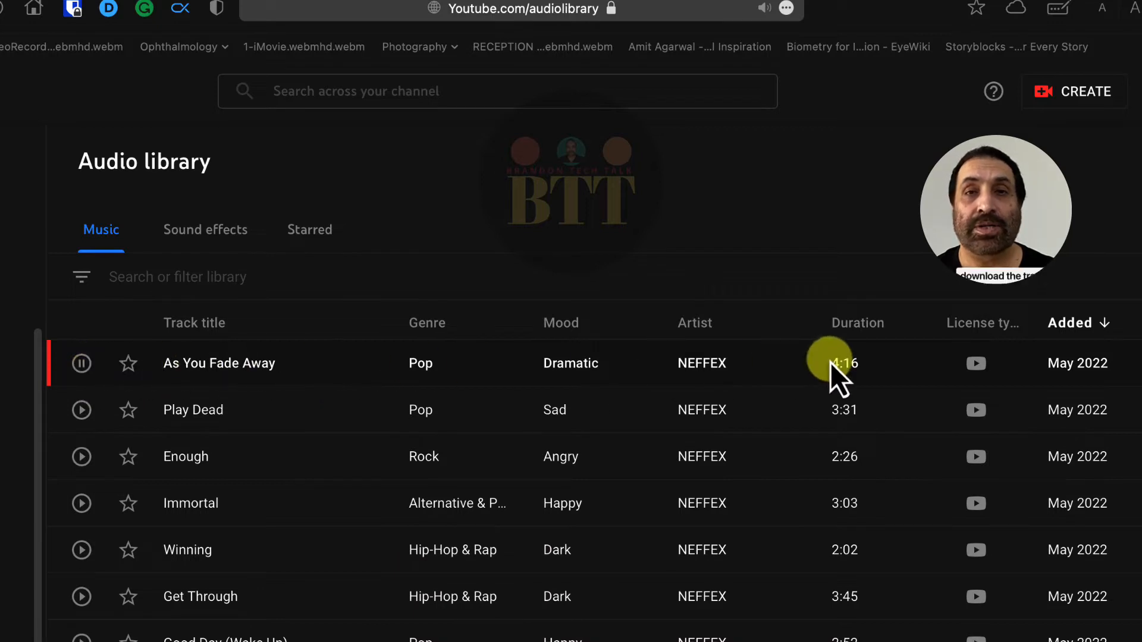
mouse_move(1095, 360)
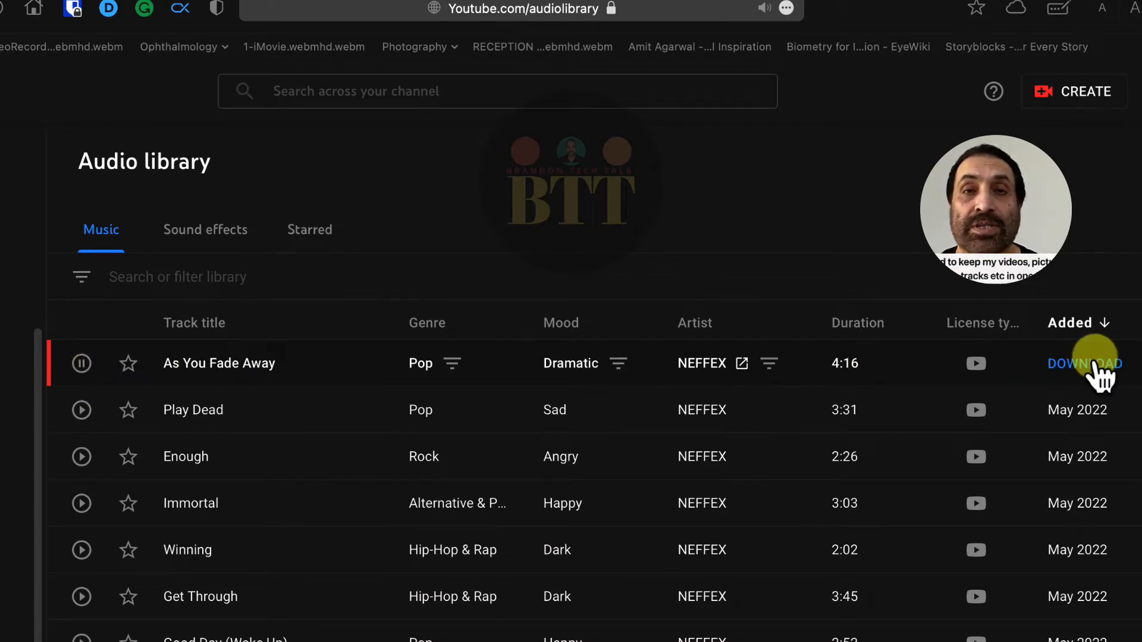
click(1094, 364)
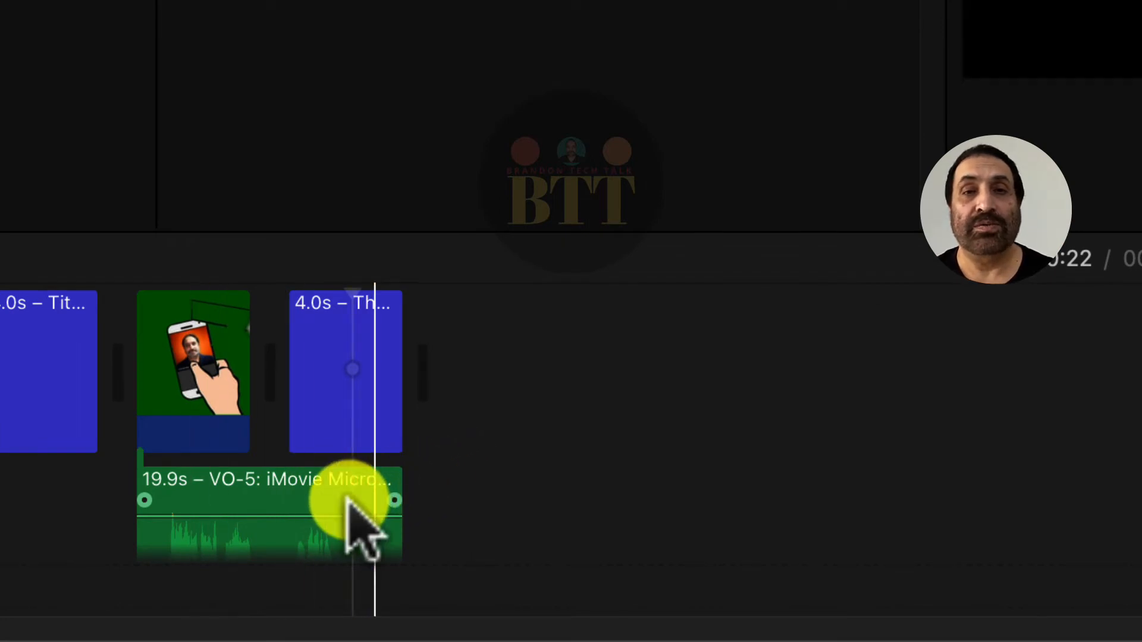
Switch to iMovie and add "As You Fade Away - NEFFEX.mp3" from the Downloads folder to the timeline's background music area, below the voiceover
scroll(500, 464, down, 4)
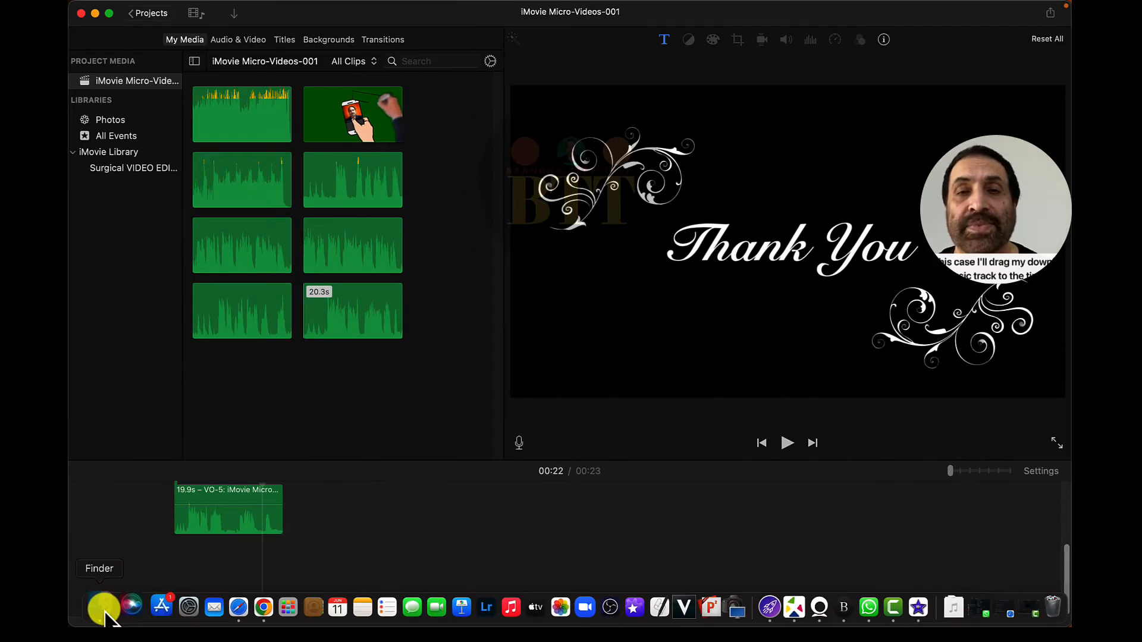
click(104, 610)
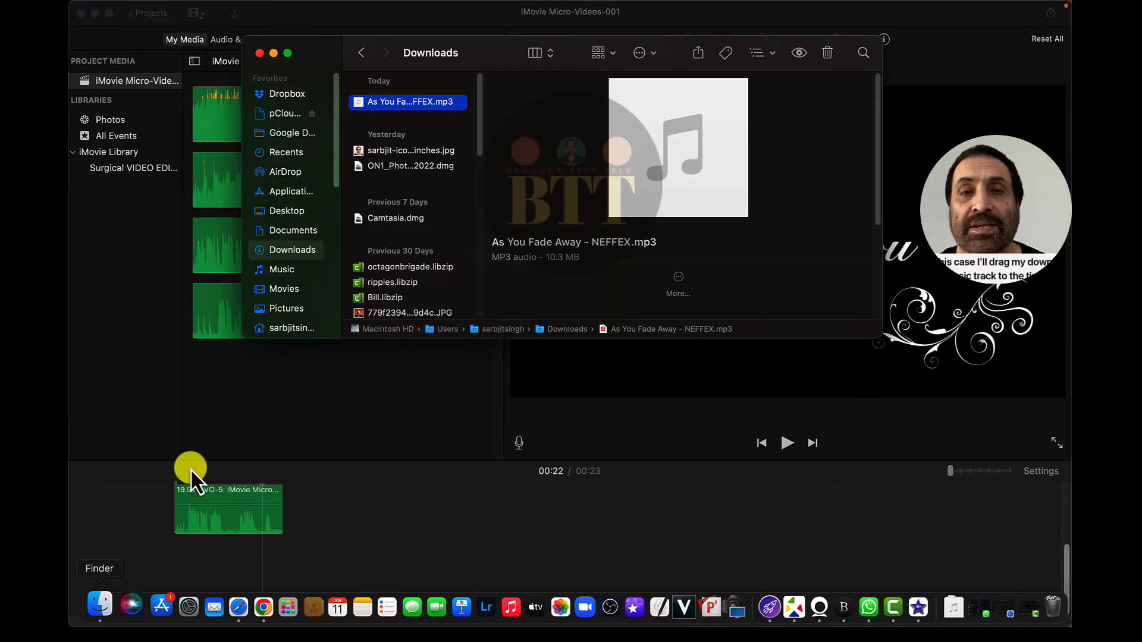
click(416, 106)
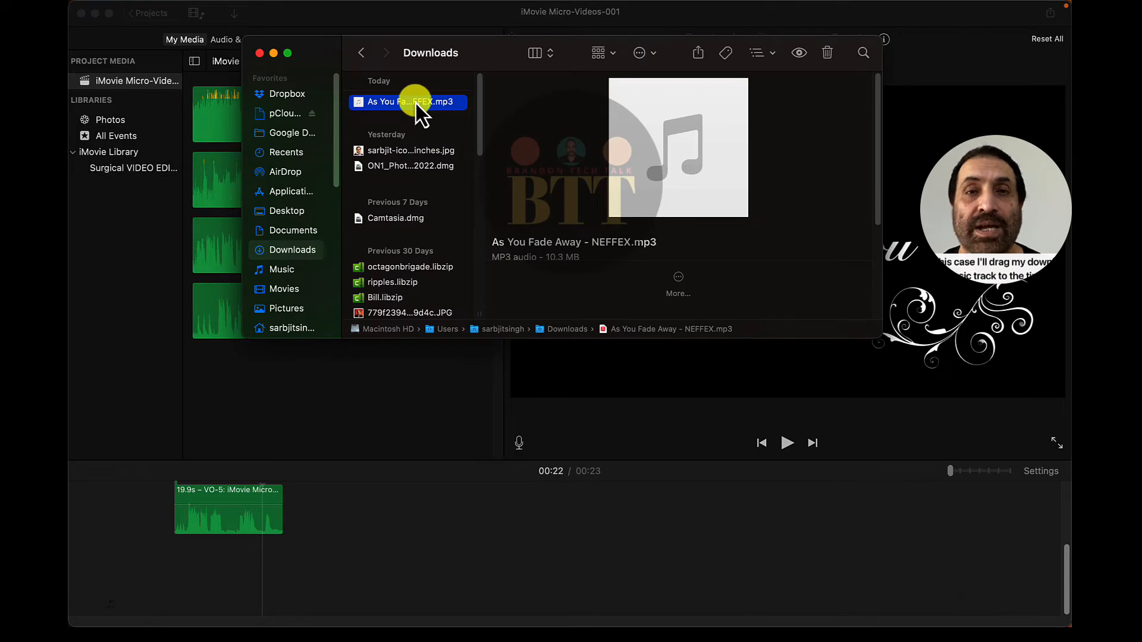
drag(417, 106, 270, 620)
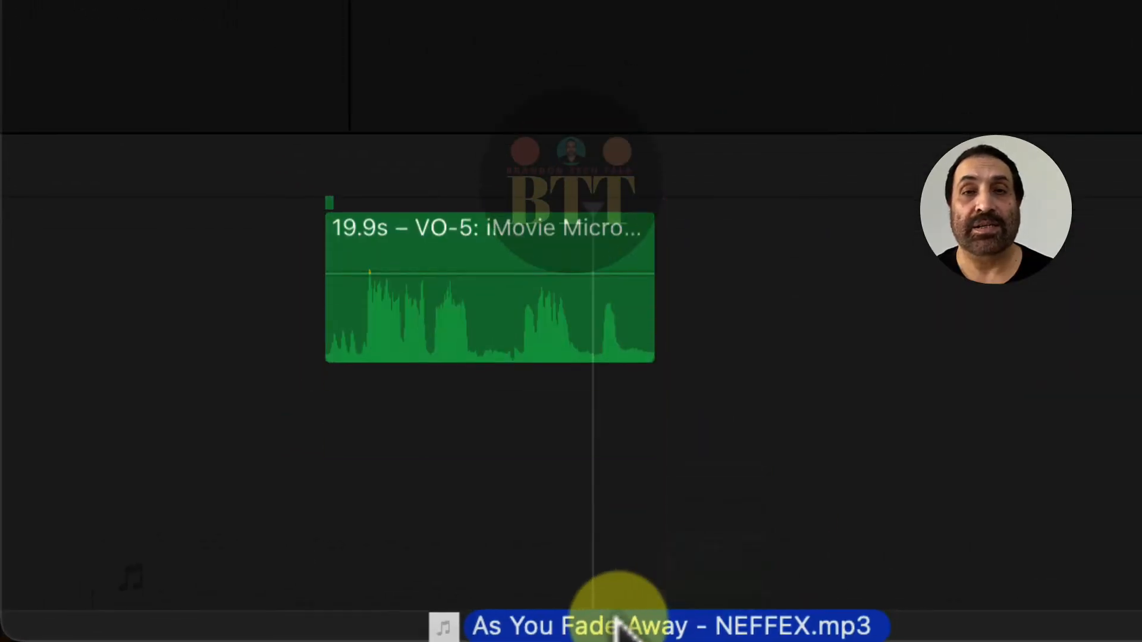
drag(619, 625, 139, 541)
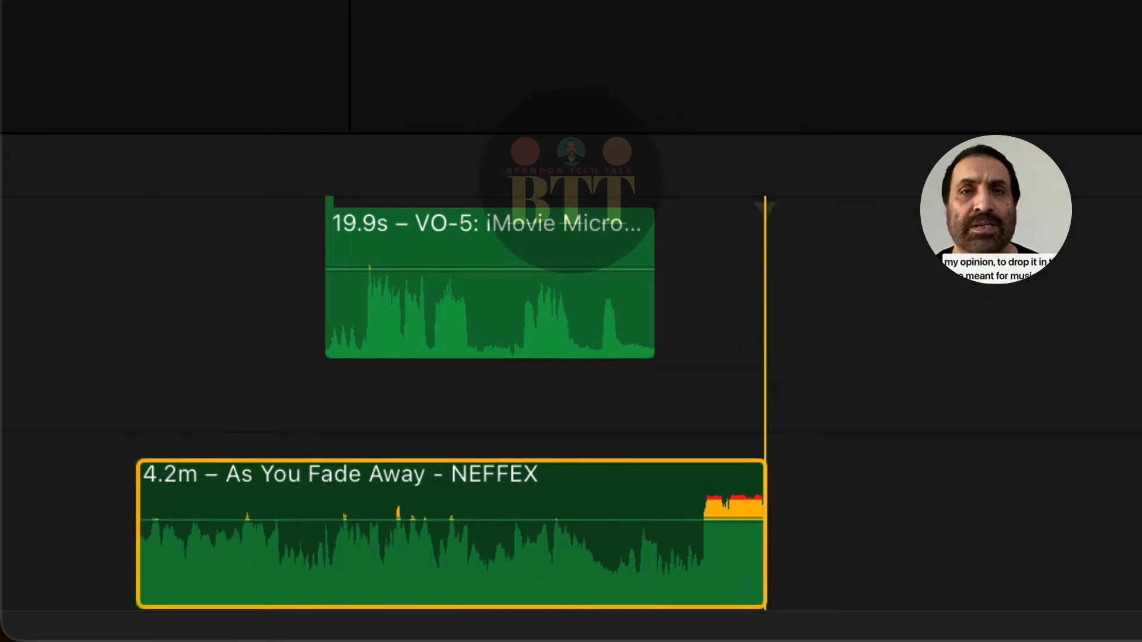
Try sliding the "As You Fade Away" music clip sideways along the timeline
click(459, 476)
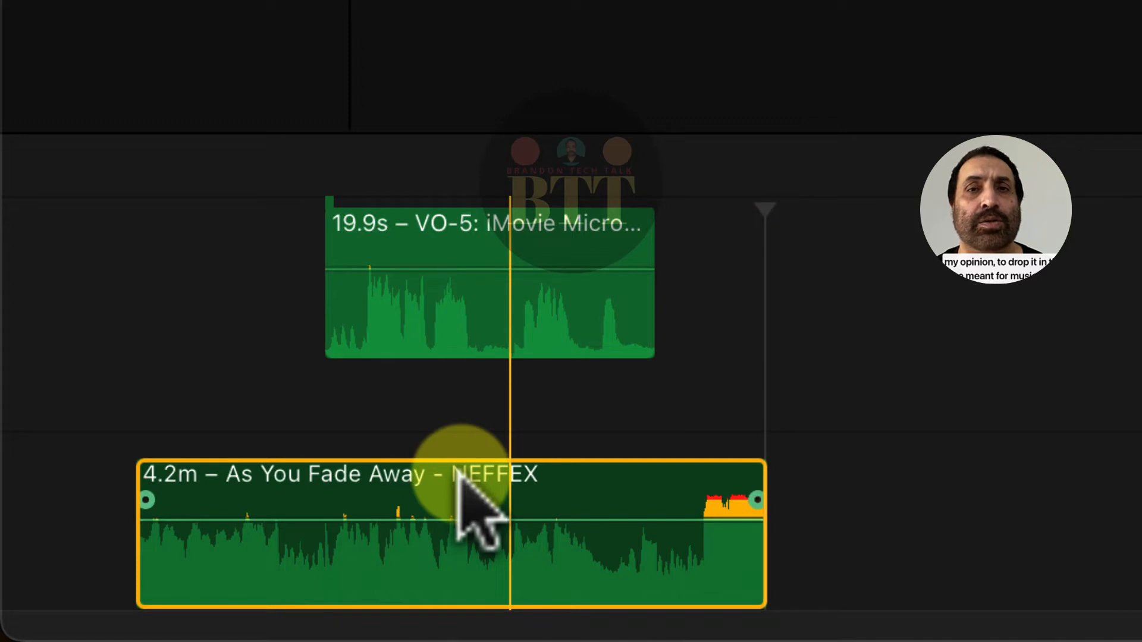
mouse_move(458, 472)
mouse_down()
mouse_move(506, 473)
mouse_move(464, 473)
mouse_up()
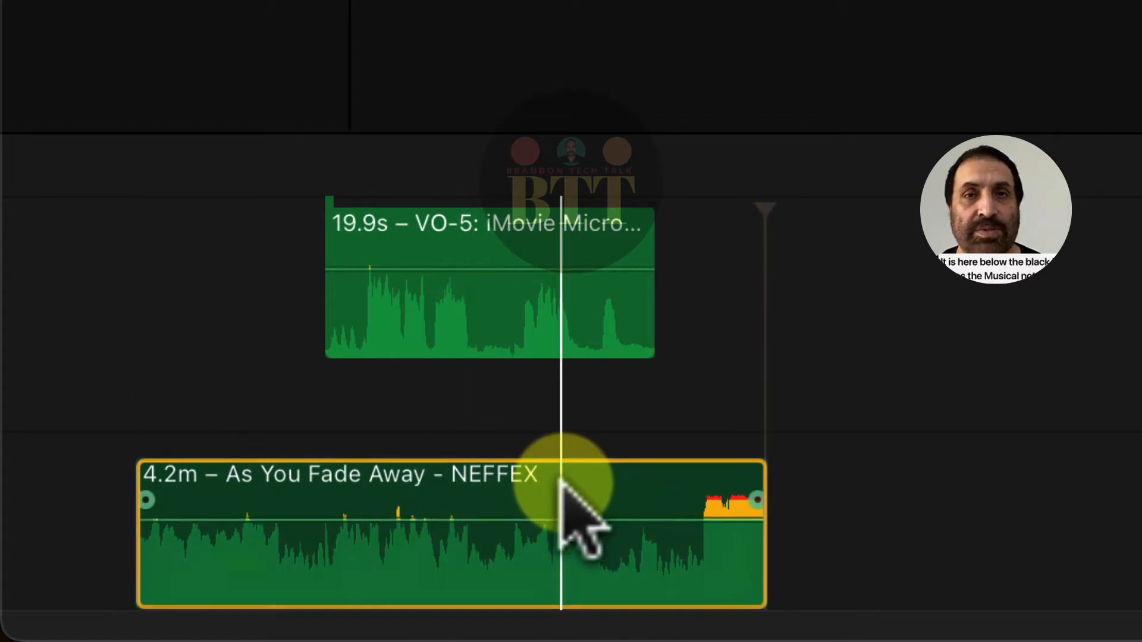
drag(562, 483, 602, 472)
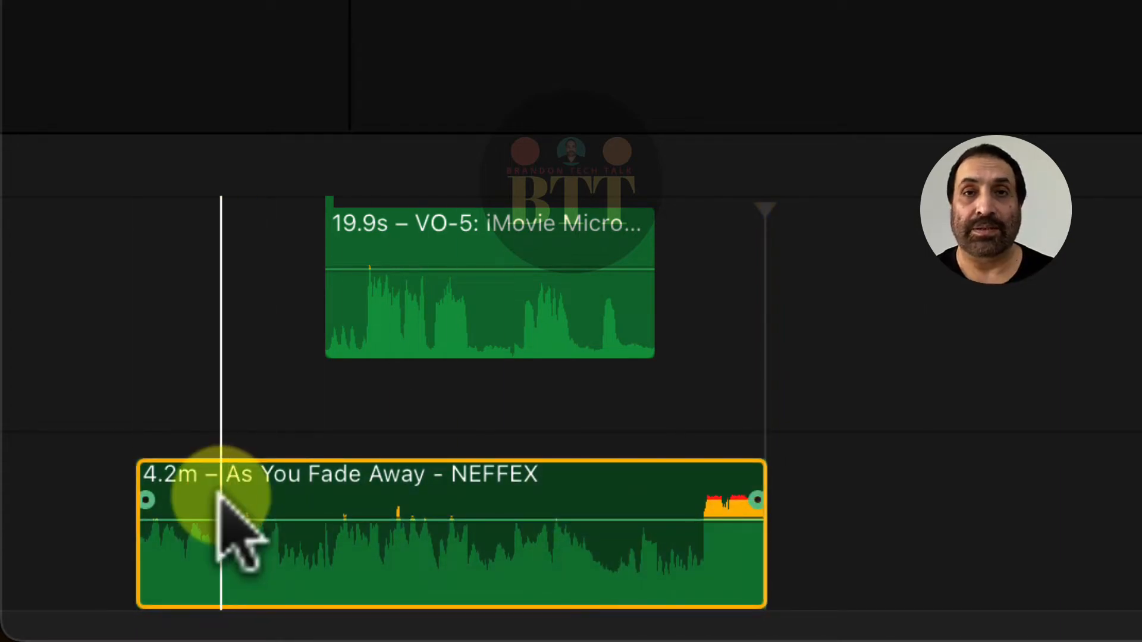
drag(221, 494, 260, 495)
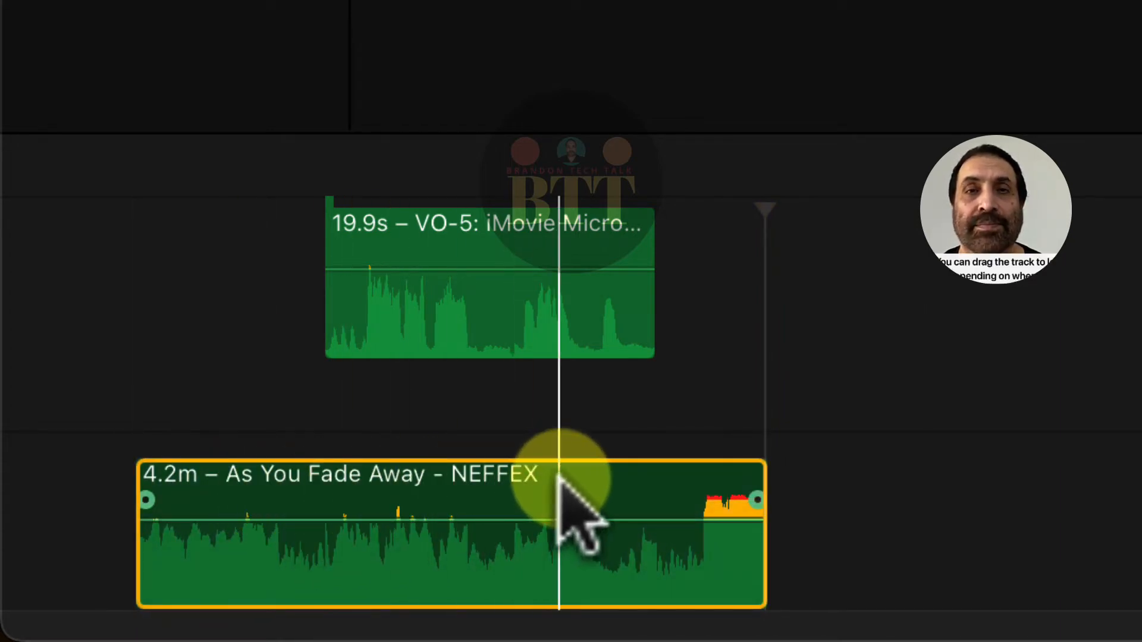
drag(560, 476, 645, 466)
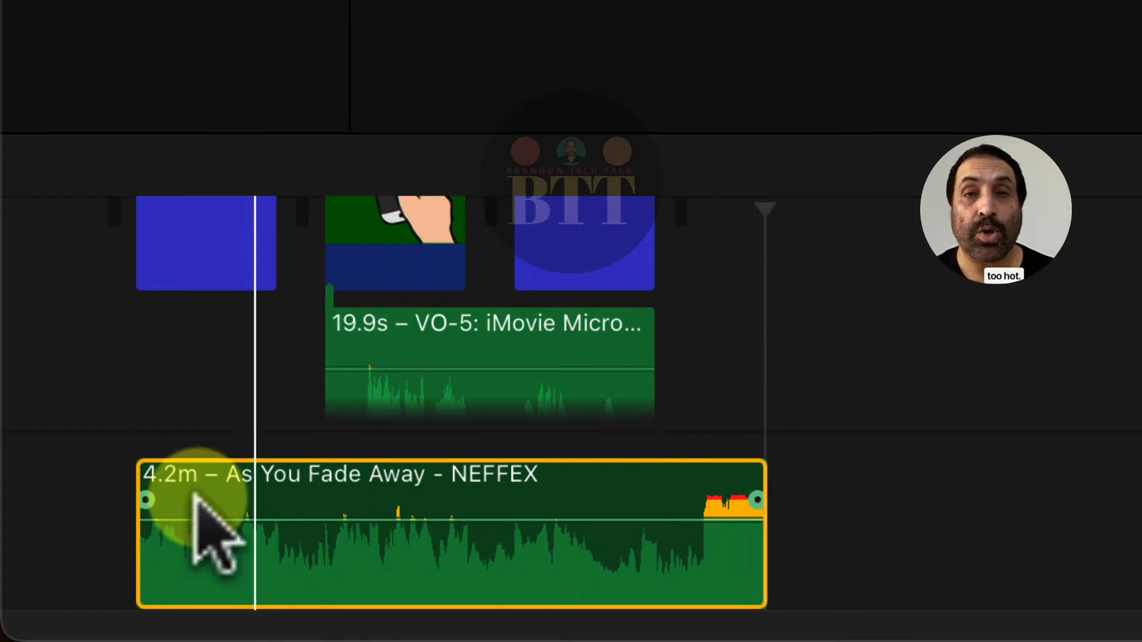
Lower the music clip's overall volume slightly until its peaks are out of the red, and play the project from the start
mouse_move(260, 521)
mouse_down()
mouse_move(265, 508)
mouse_move(262, 529)
mouse_up()
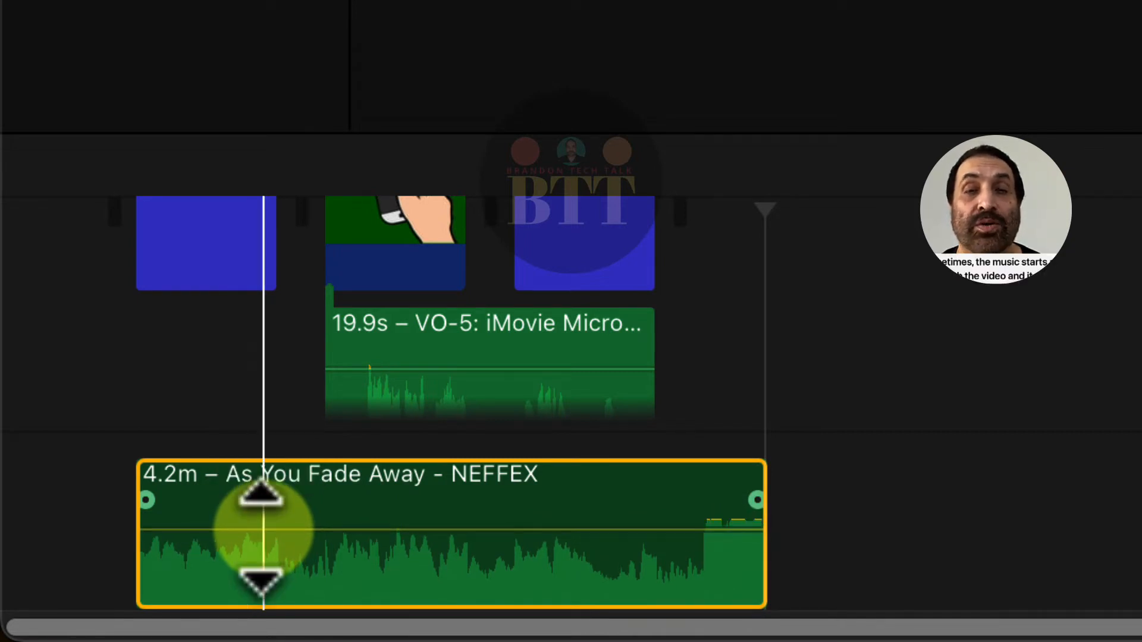
click(94, 261)
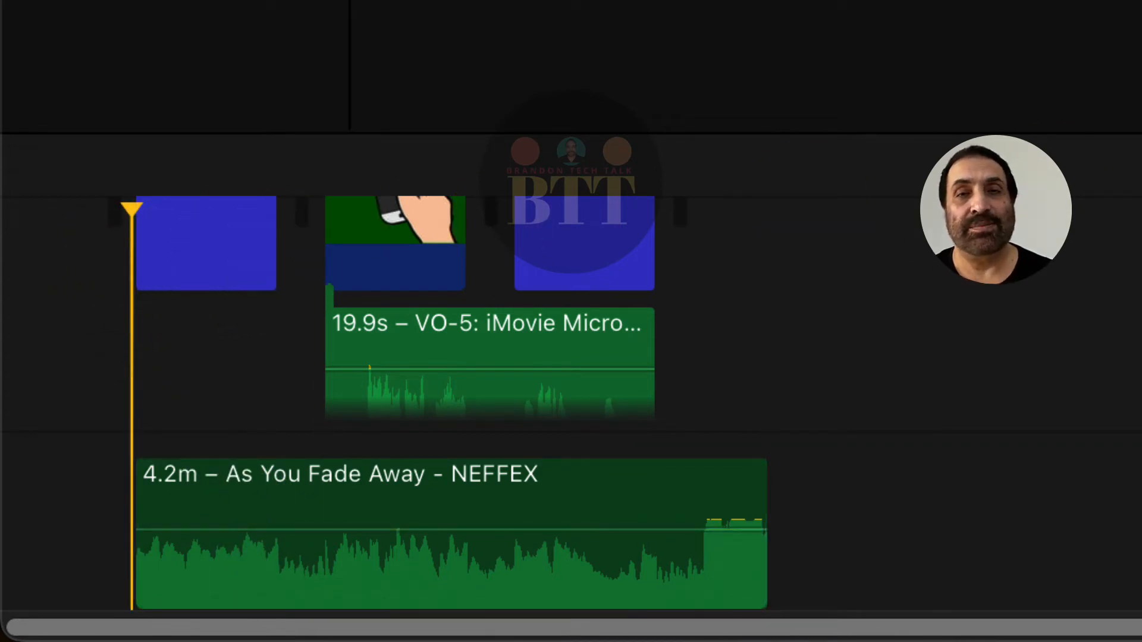
key(space)
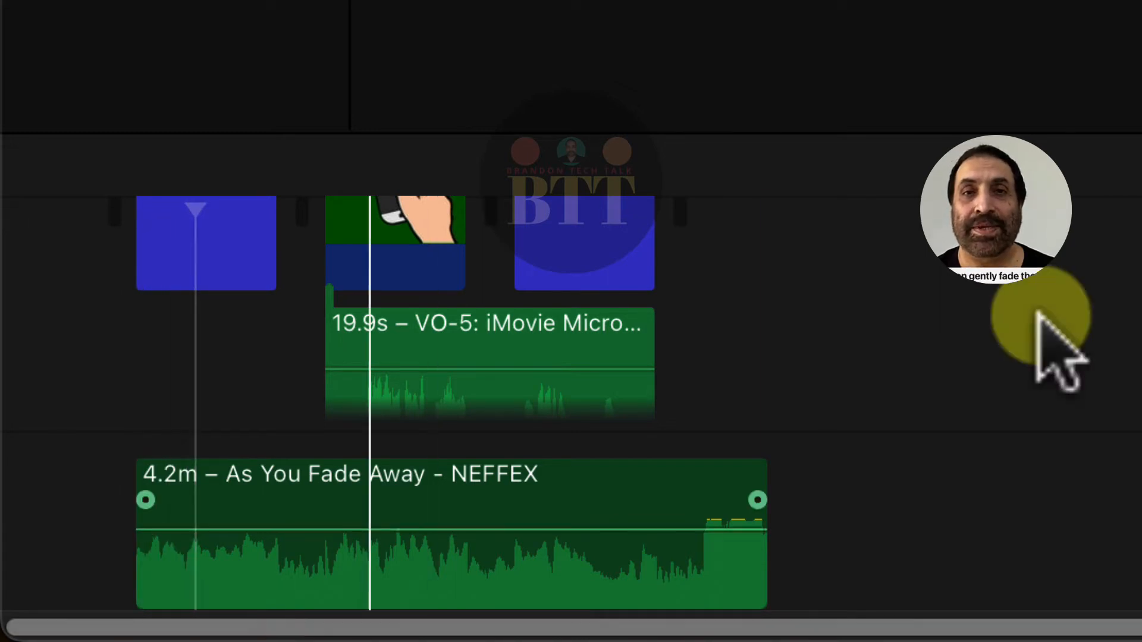
Add a fade-in at the start of the music clip, play the opening to hear it, and return the playhead to the beginning
mouse_move(148, 501)
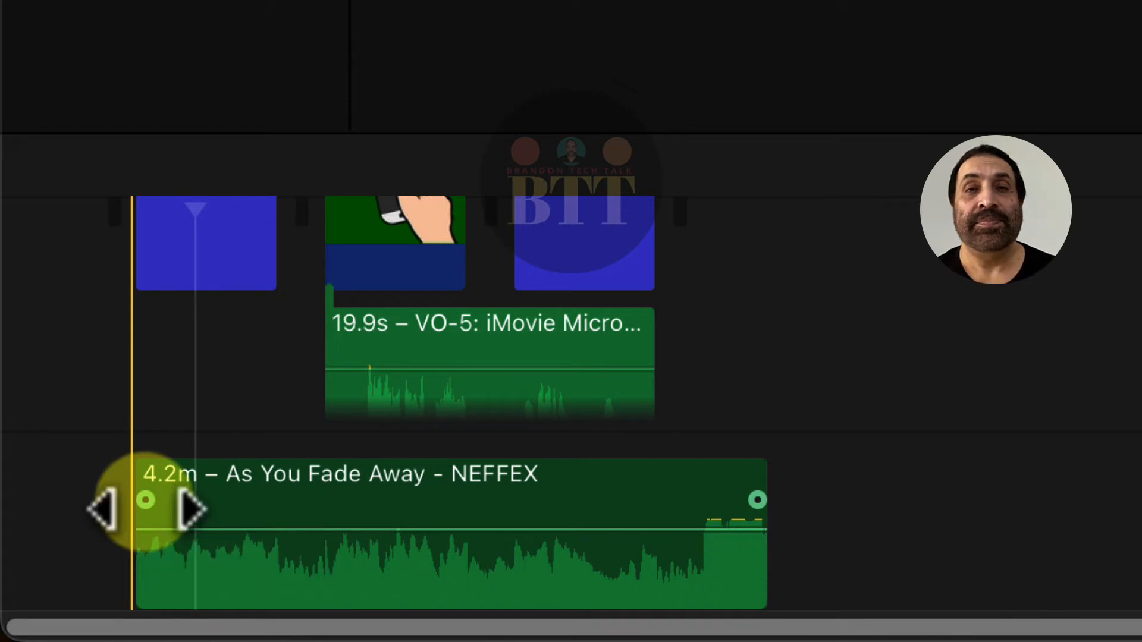
drag(146, 500, 256, 501)
click(114, 239)
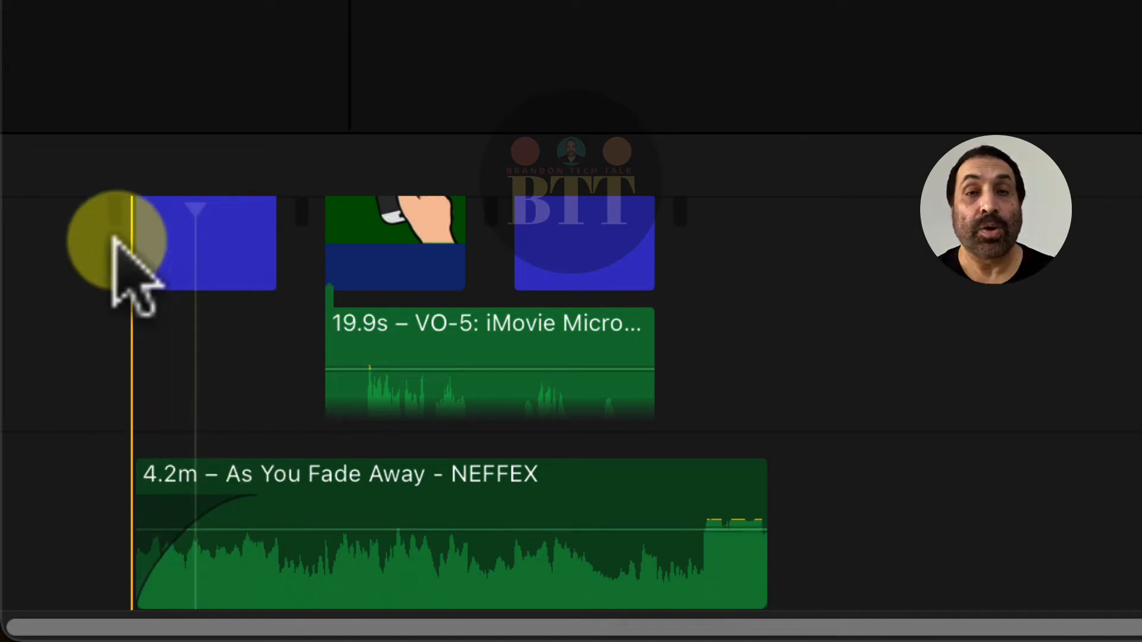
click(113, 240)
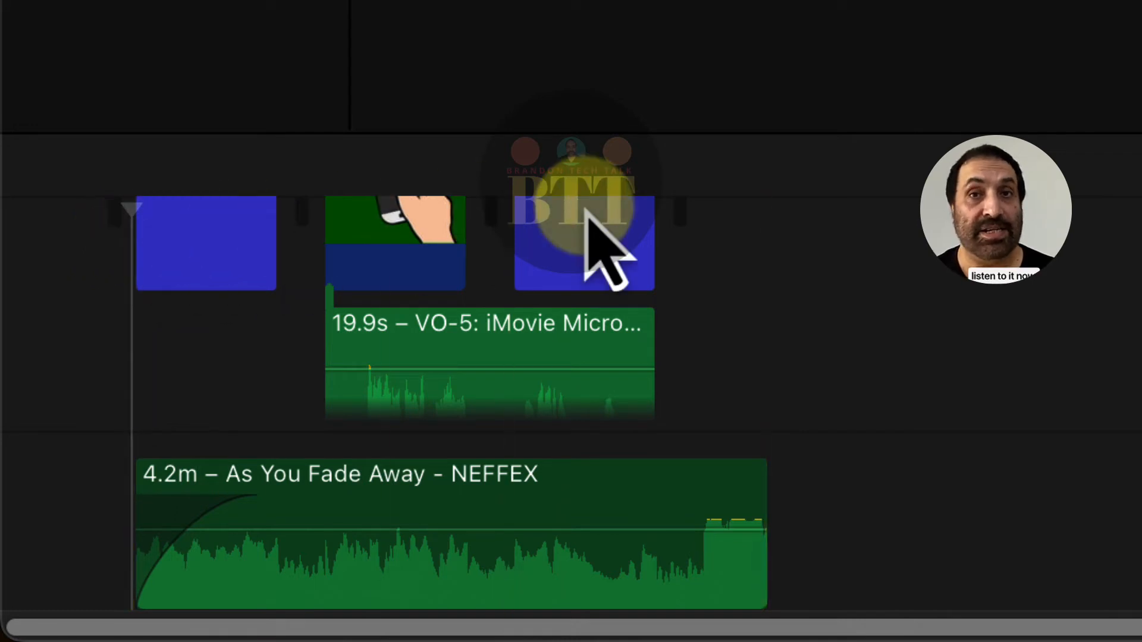
key(space)
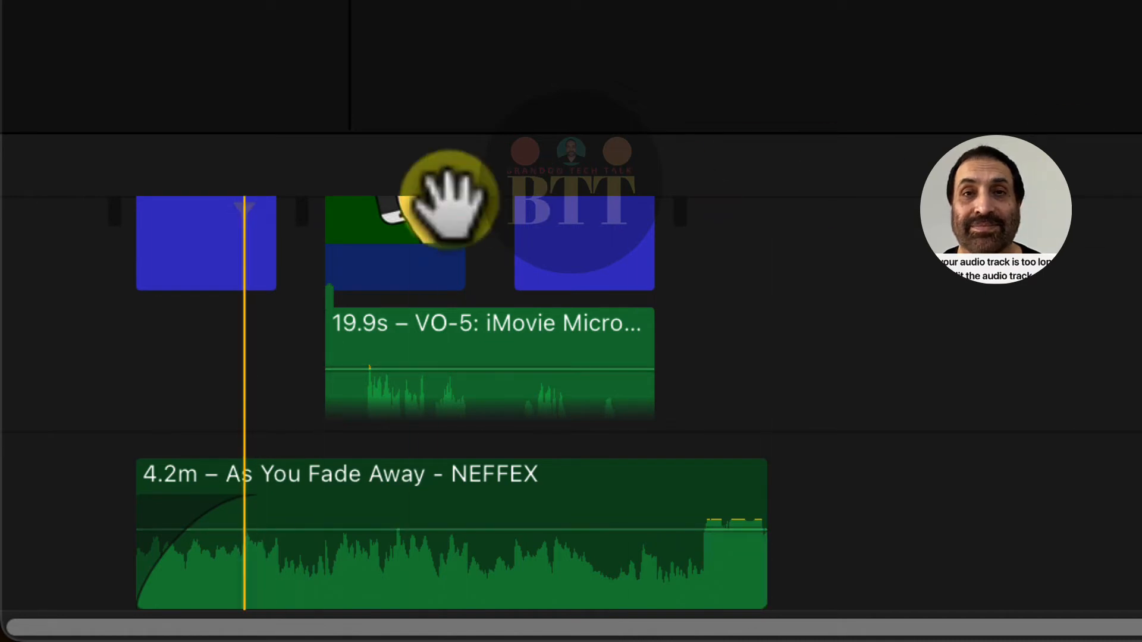
drag(250, 214, 123, 211)
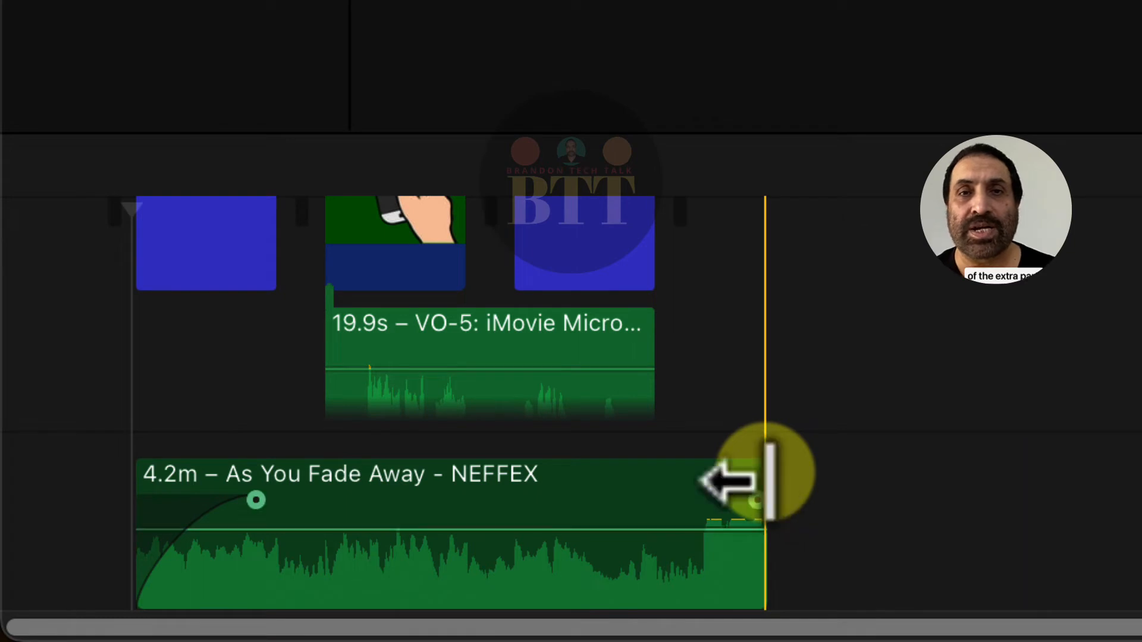
Trim the end of the music clip to about 23.9 s to match the video's end and give it a fade-out
drag(764, 473, 684, 474)
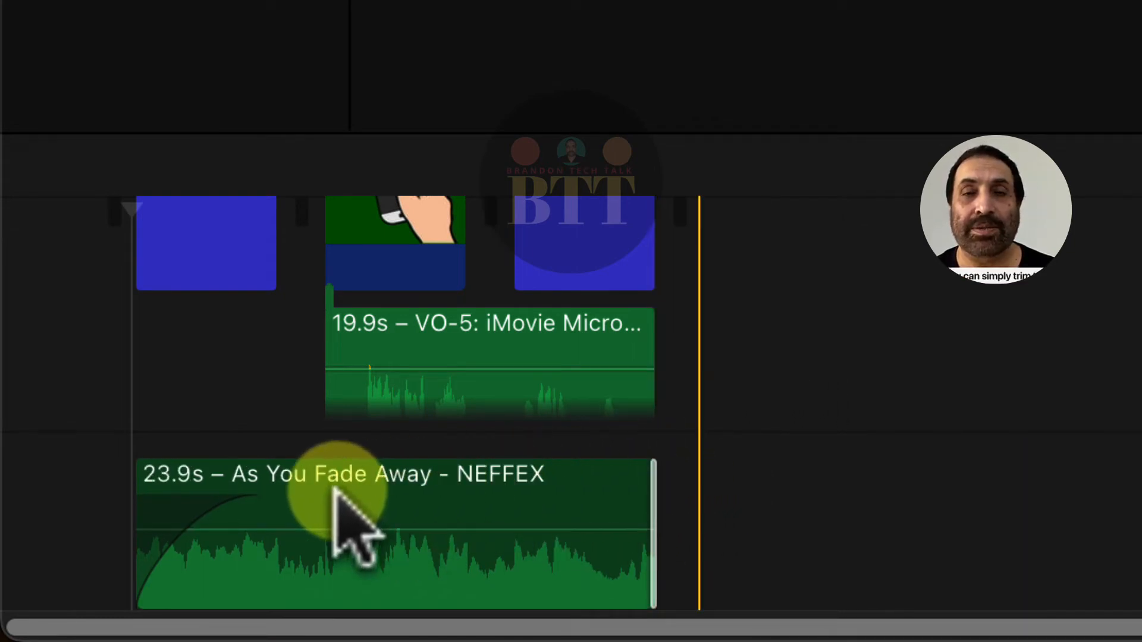
click(241, 498)
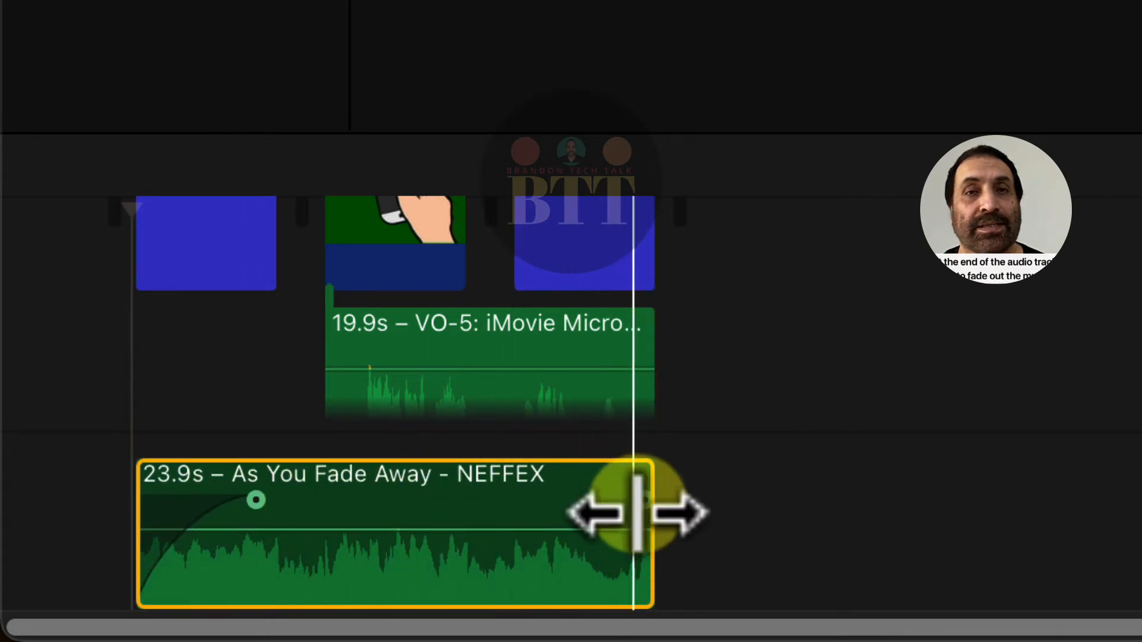
drag(640, 510, 585, 510)
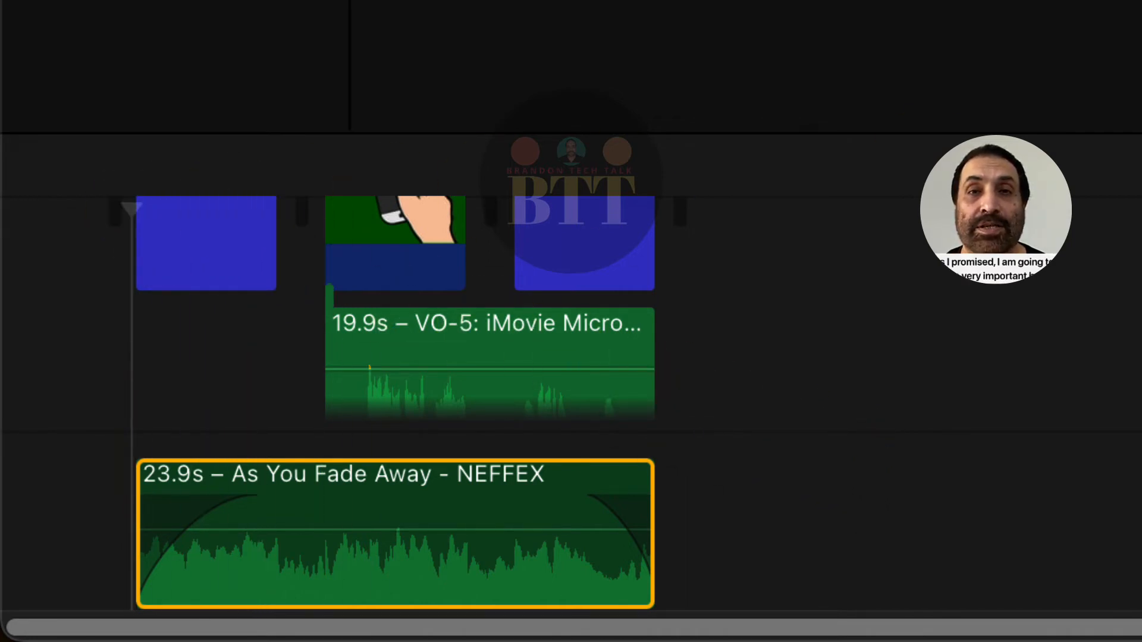
key(space)
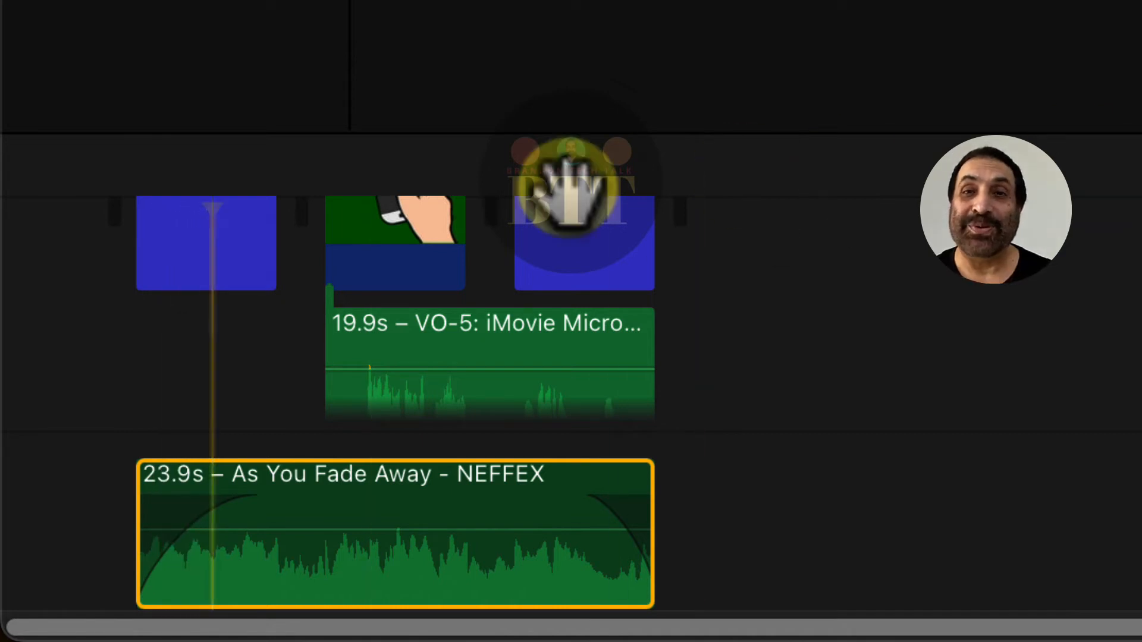
drag(212, 204, 95, 220)
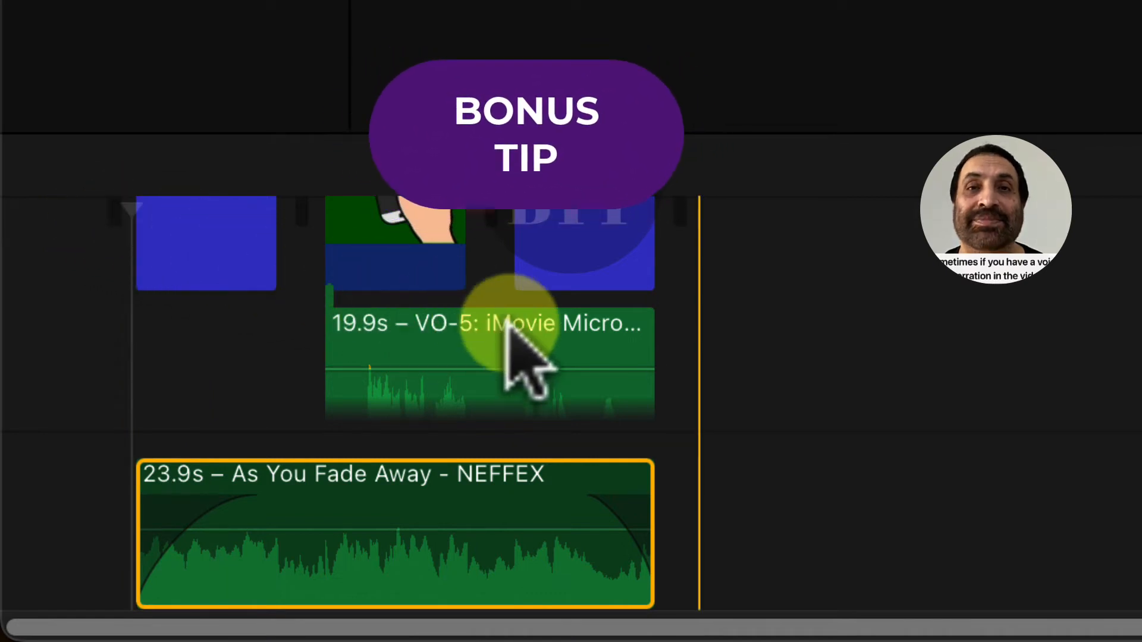
Play the section where the VO-5 voiceover overlaps the background music to compare their loudness
click(541, 330)
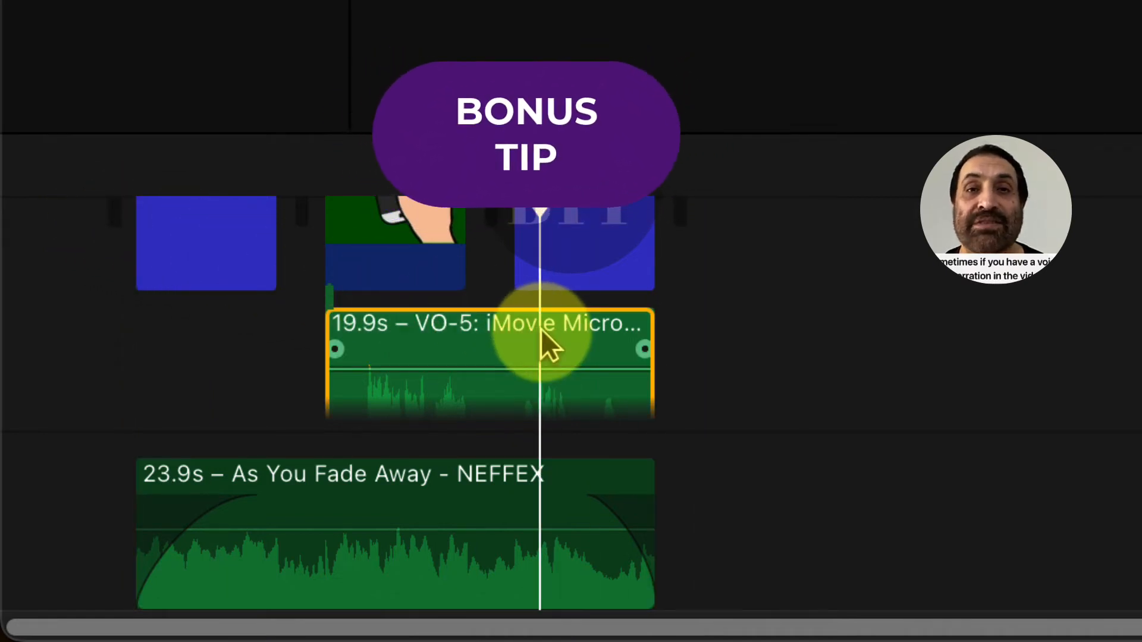
click(329, 242)
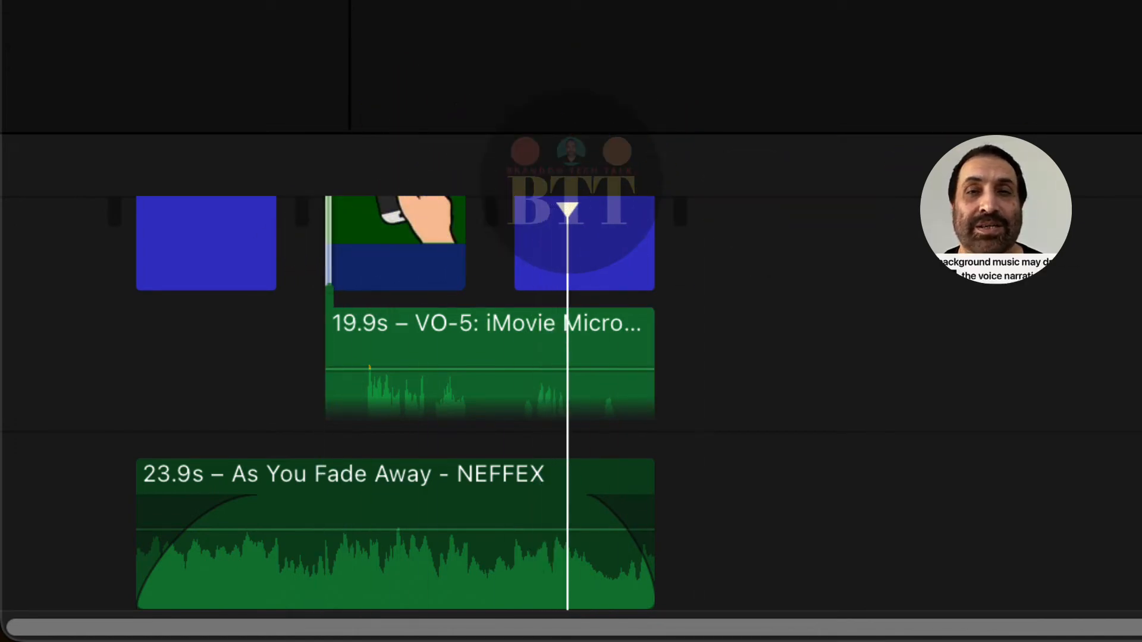
click(570, 215)
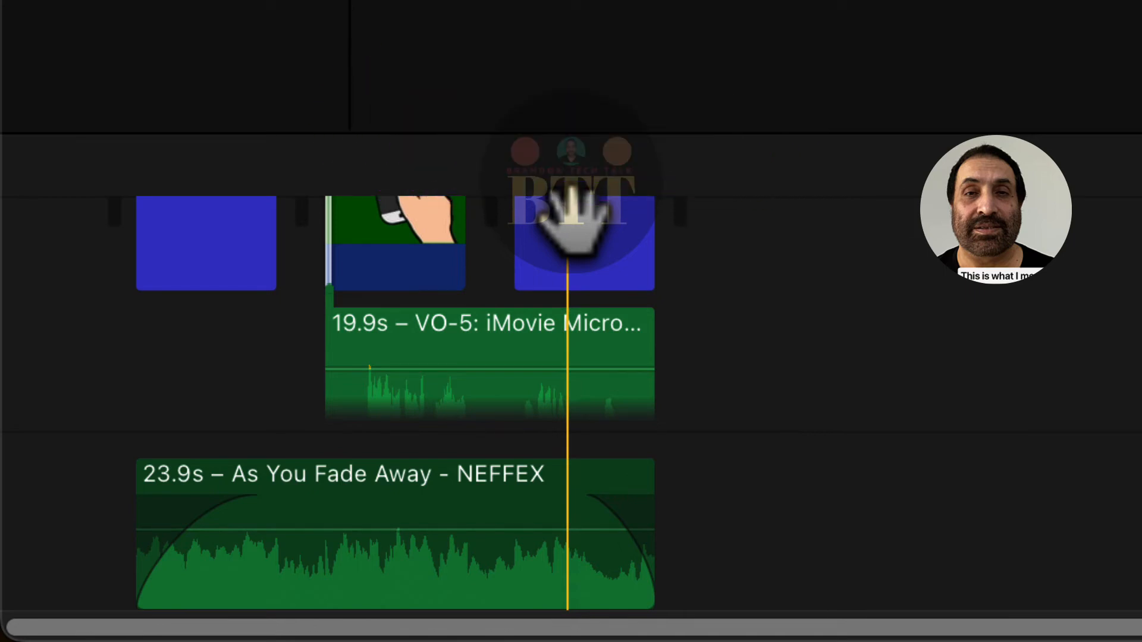
click(321, 221)
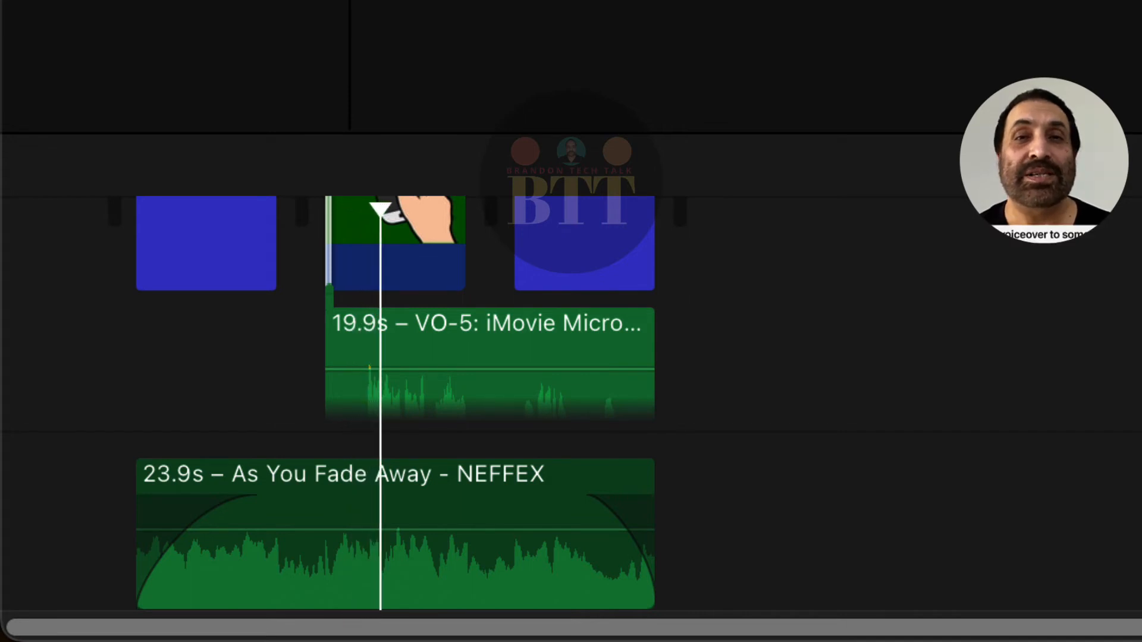
key(space)
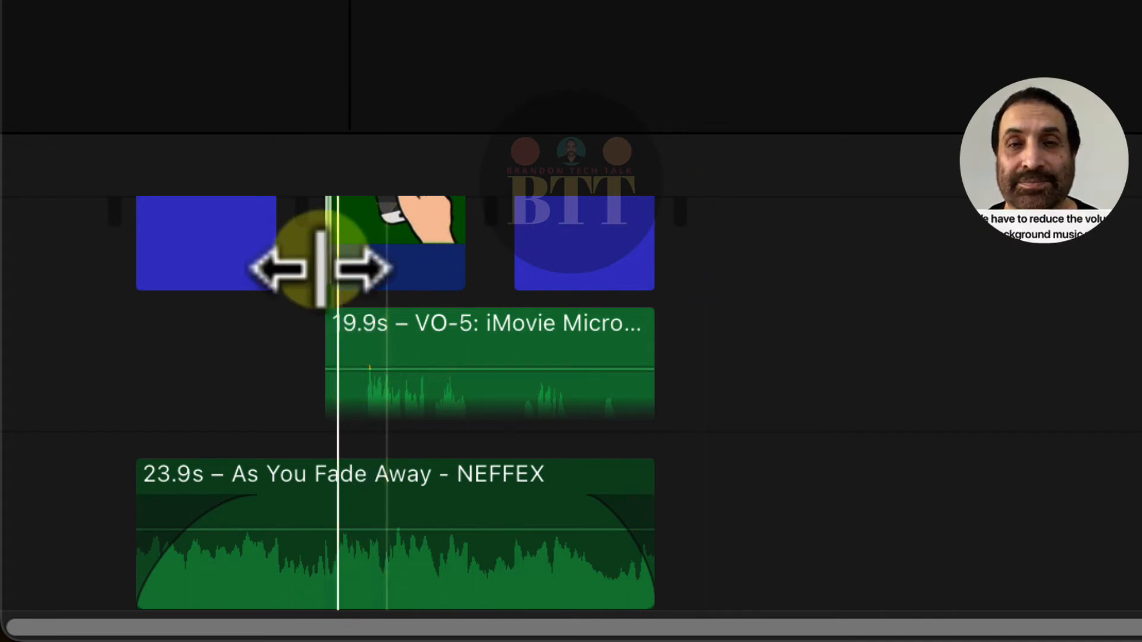
click(320, 257)
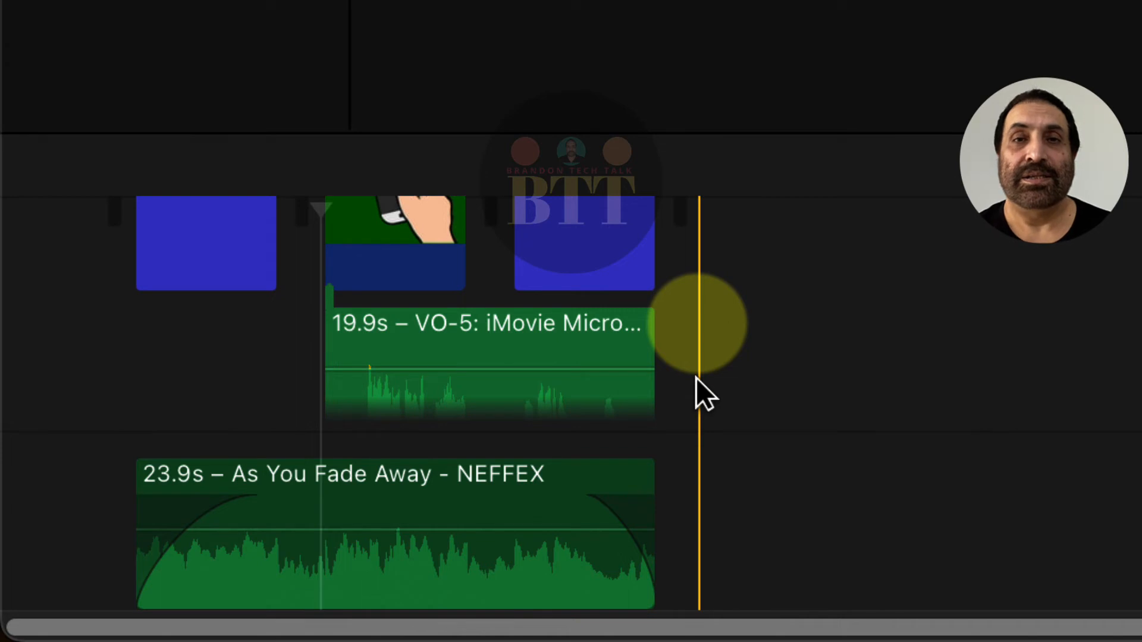
Apply audio ducking to the VO-5 voiceover clip to lower the music beneath it, and place the playhead just before the voiceover
click(544, 335)
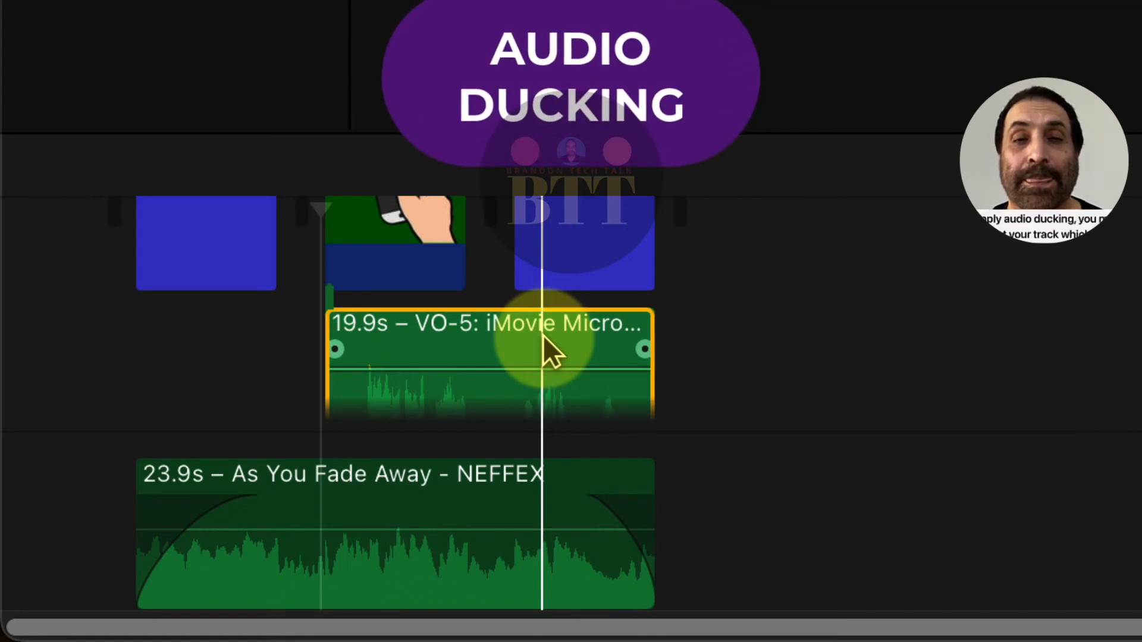
click(464, 347)
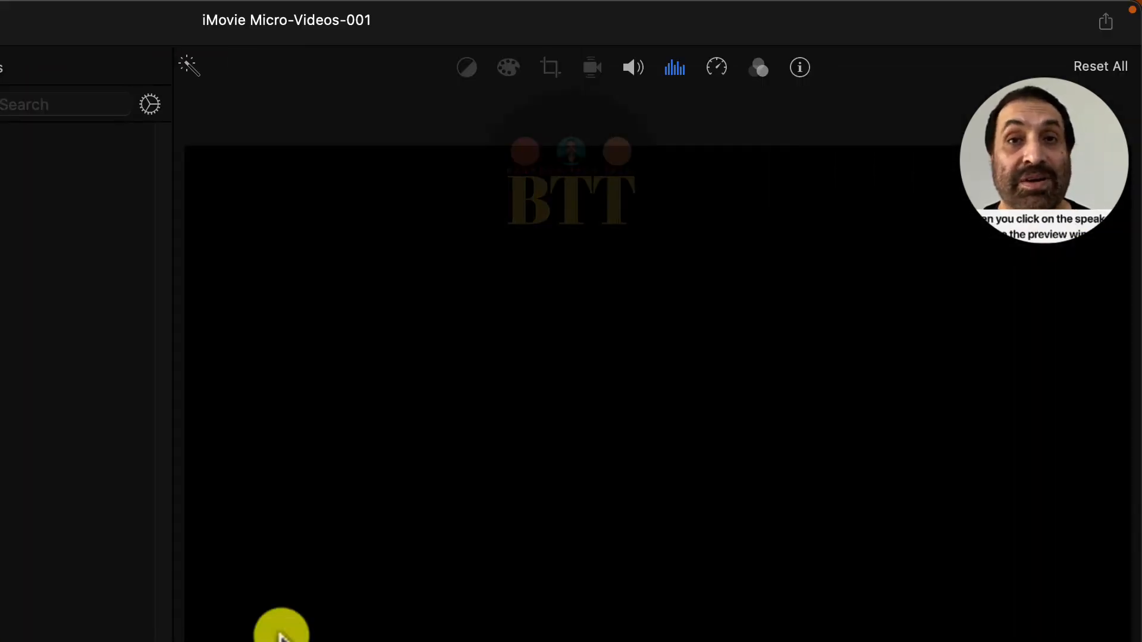
click(632, 69)
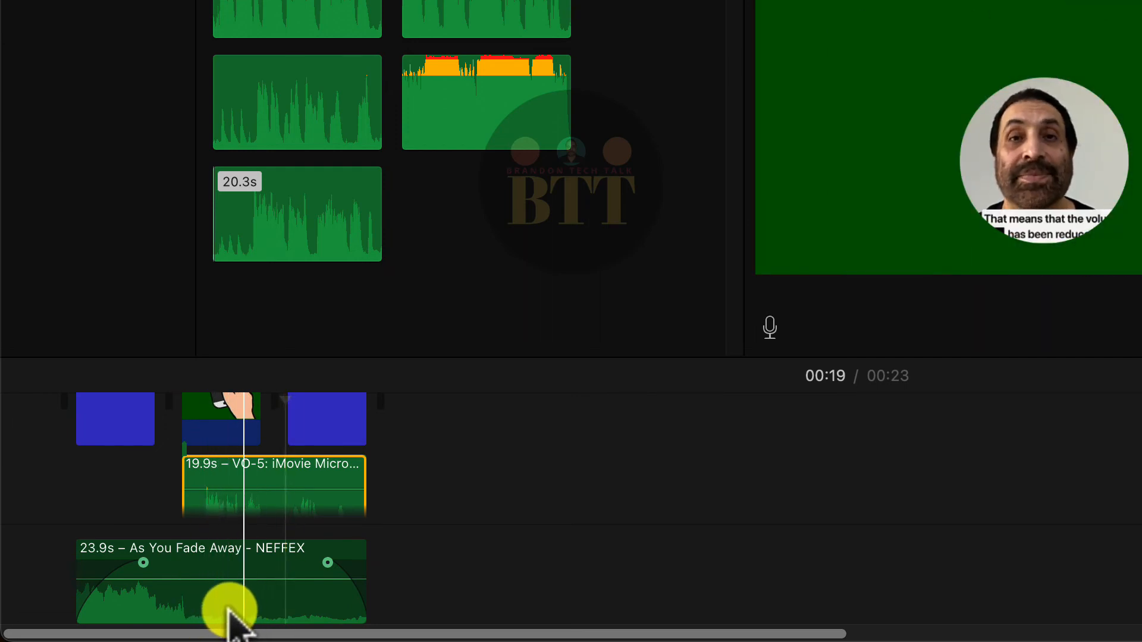
click(179, 519)
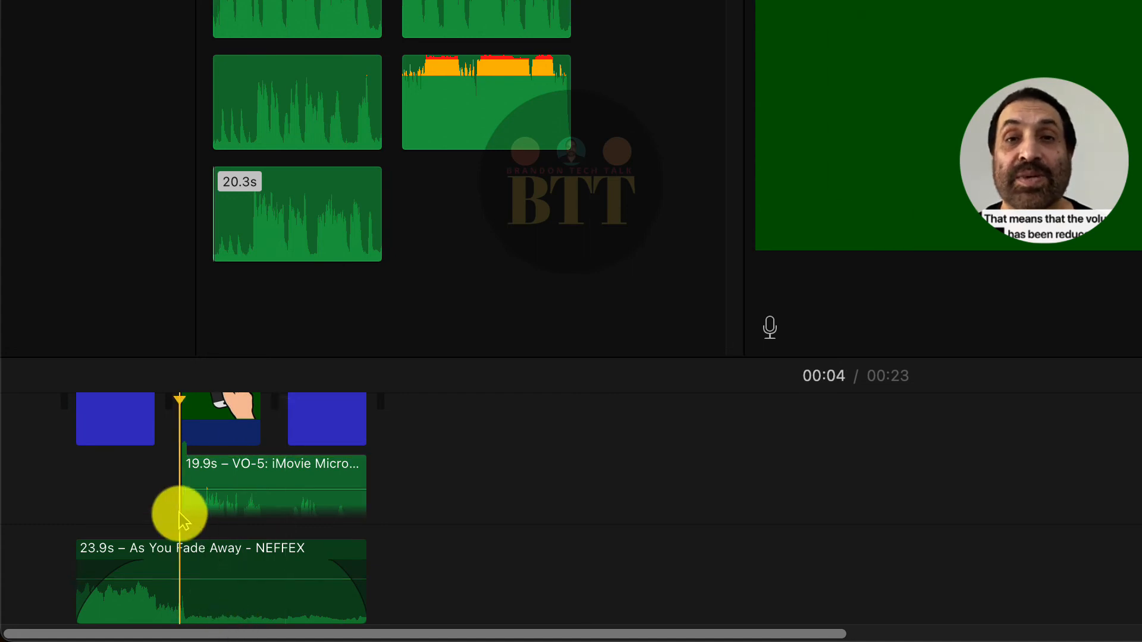